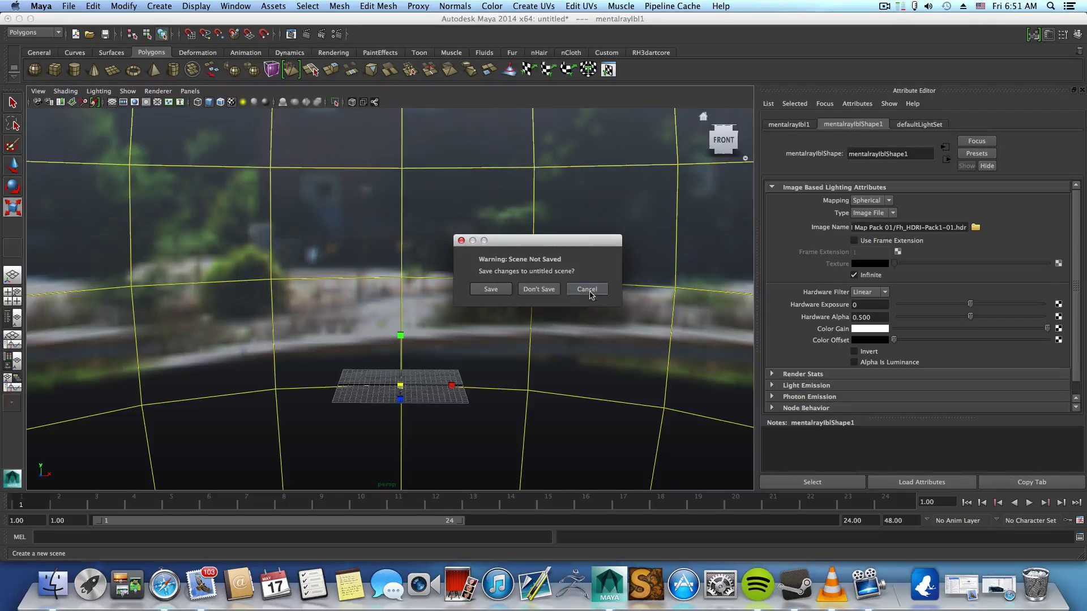
# - Cancel the save warning to keep the IBL scene, then dolly out and back in on the sphere
pyautogui.click(587, 289)
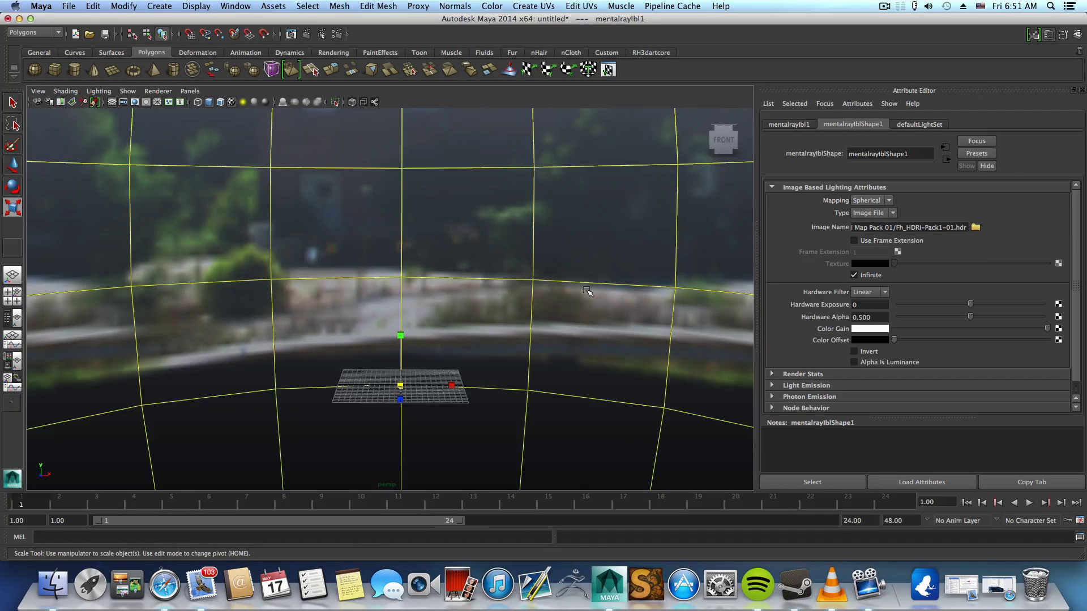
pyautogui.scroll(-5, 586, 290)
pyautogui.scroll(-5, 586, 290)
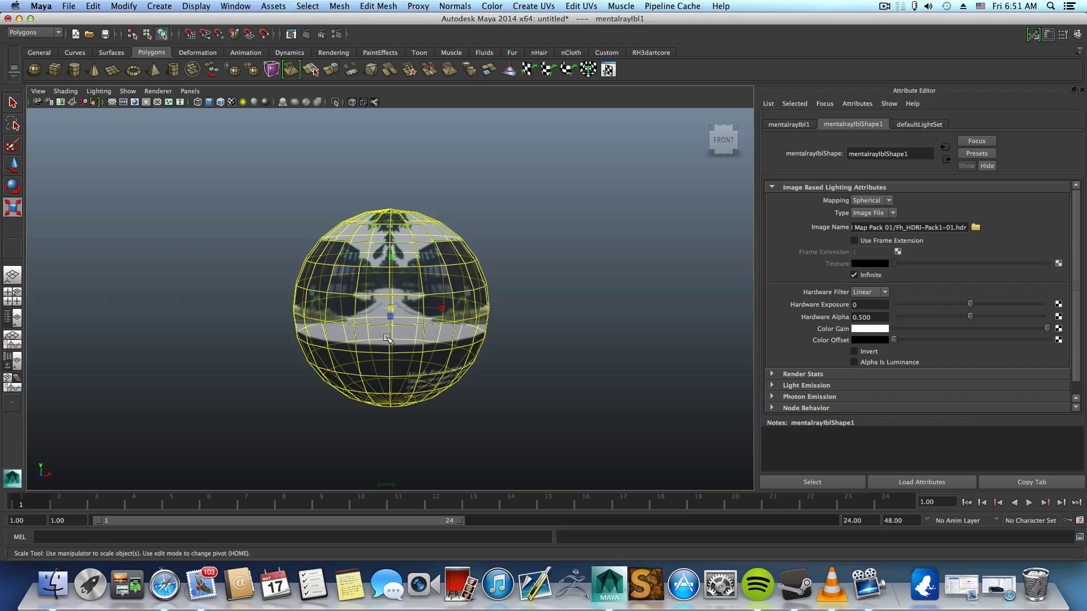
pyautogui.scroll(4, 390, 370)
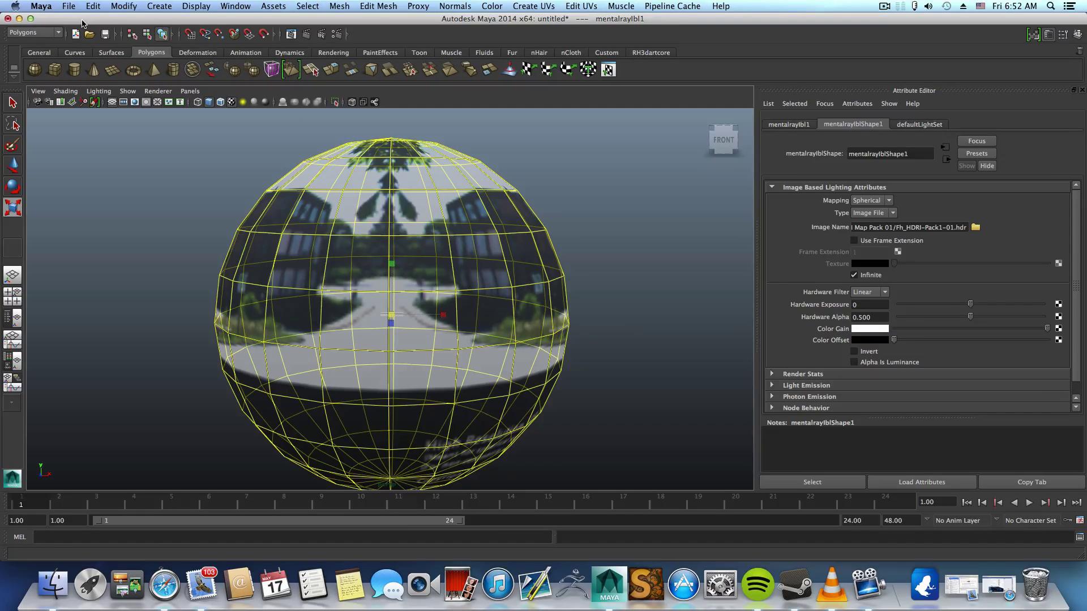
# - Start a new empty scene, discarding the unsaved changes
pyautogui.click(68, 6)
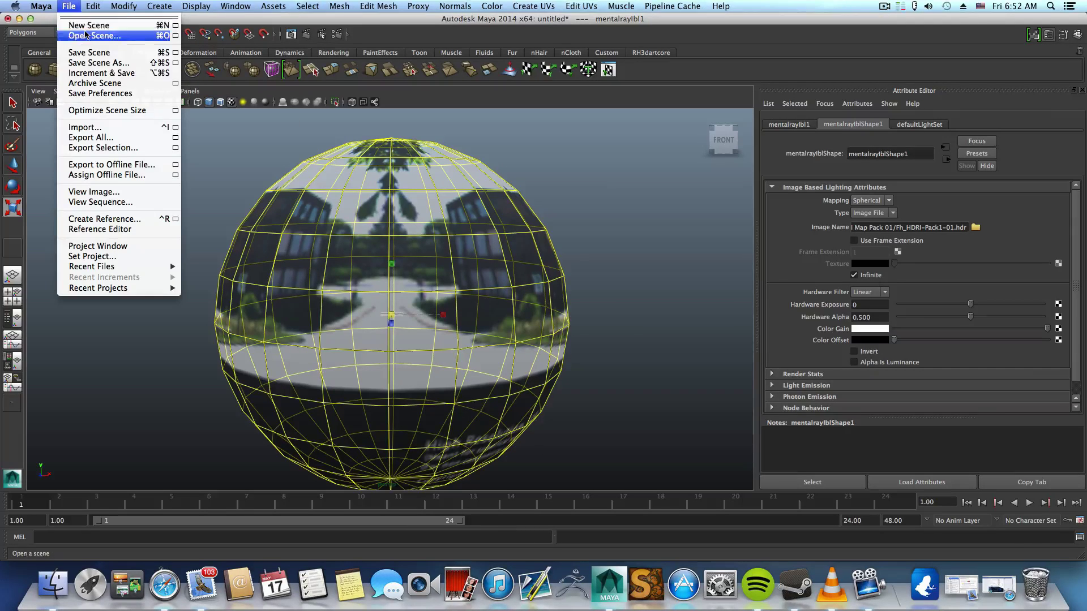
pyautogui.click(86, 26)
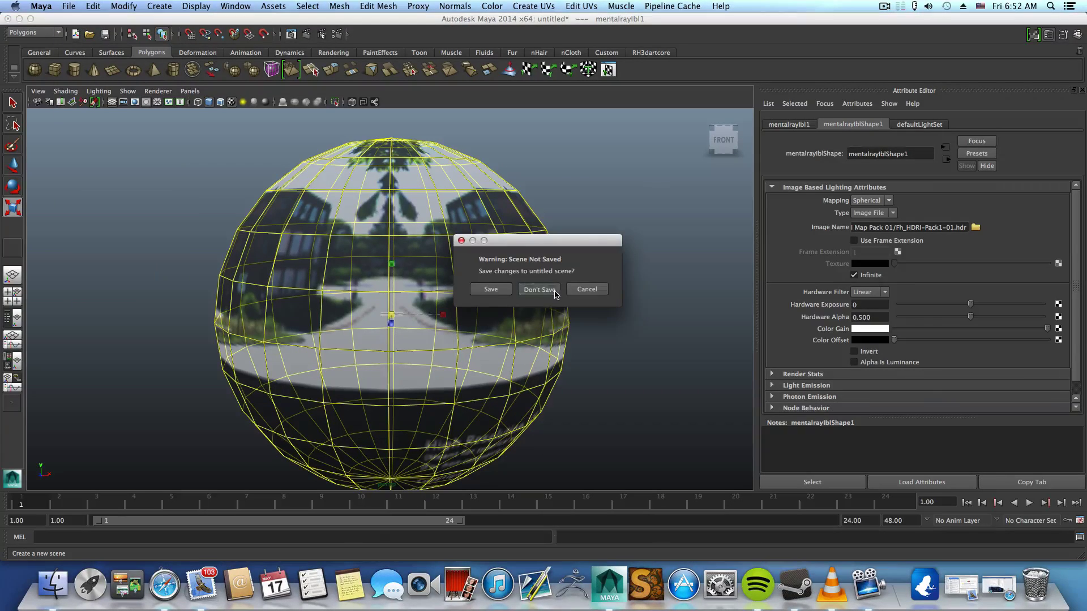
pyautogui.click(555, 291)
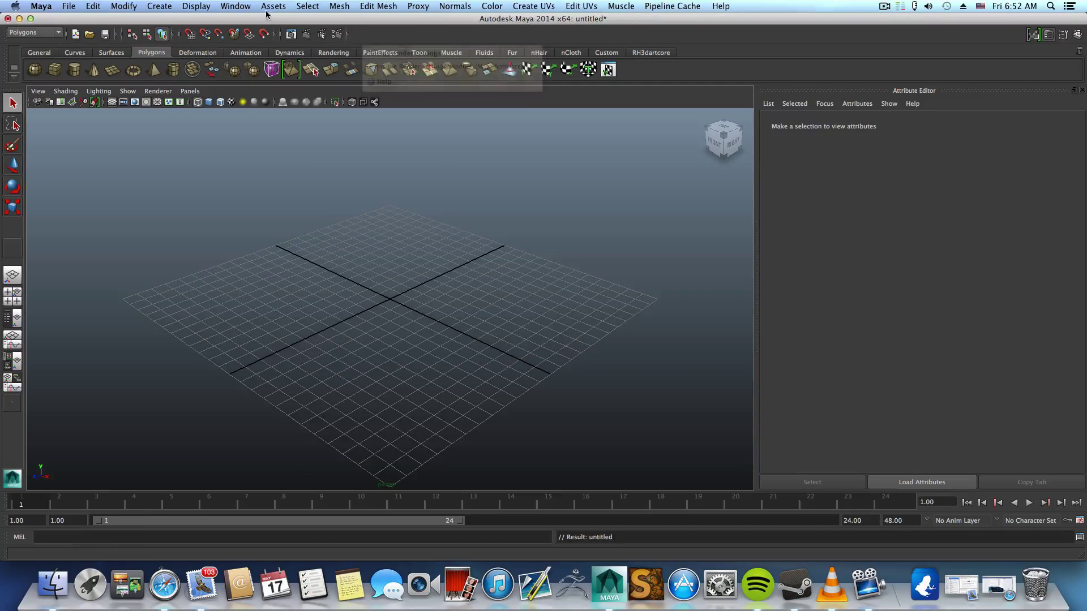
# - Check in the Plug-in Manager that Mayatomr.bundle is loaded, then close it
pyautogui.click(235, 6)
pyautogui.moveTo(259, 70)
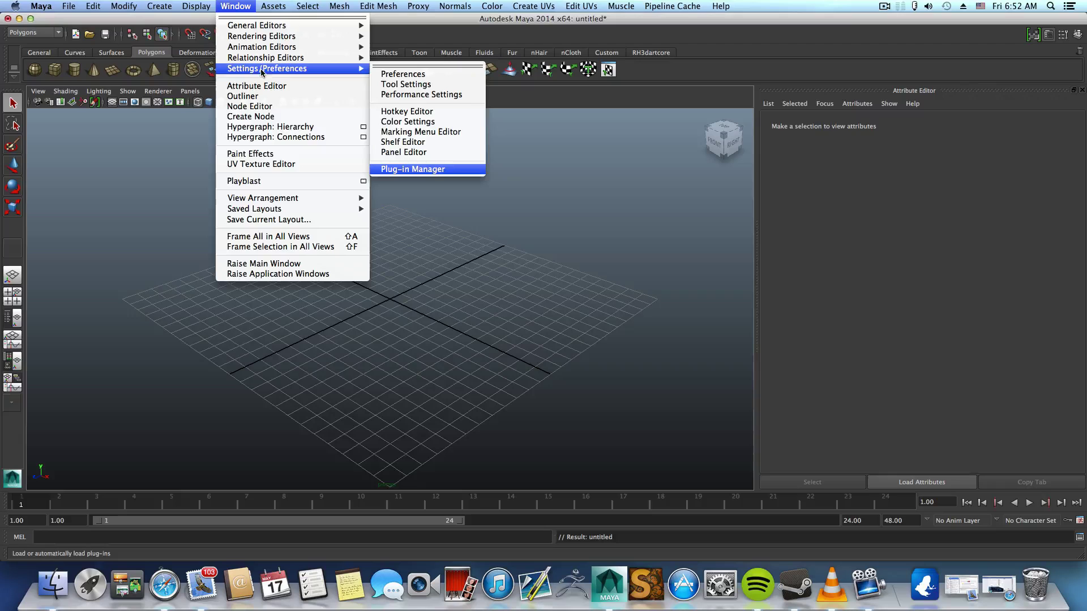
pyautogui.click(444, 168)
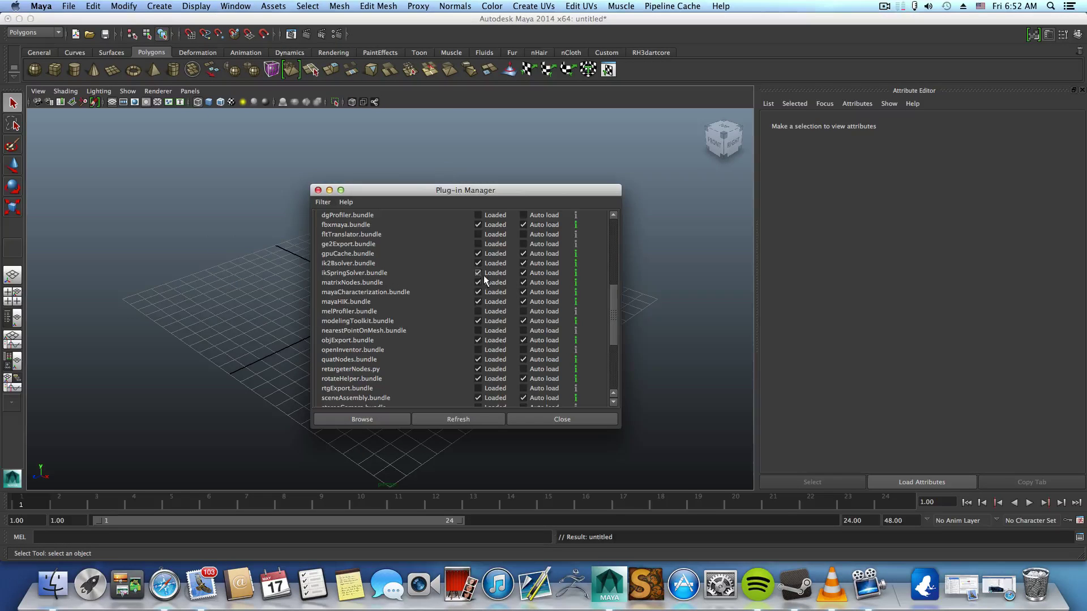
pyautogui.scroll(-5, 464, 283)
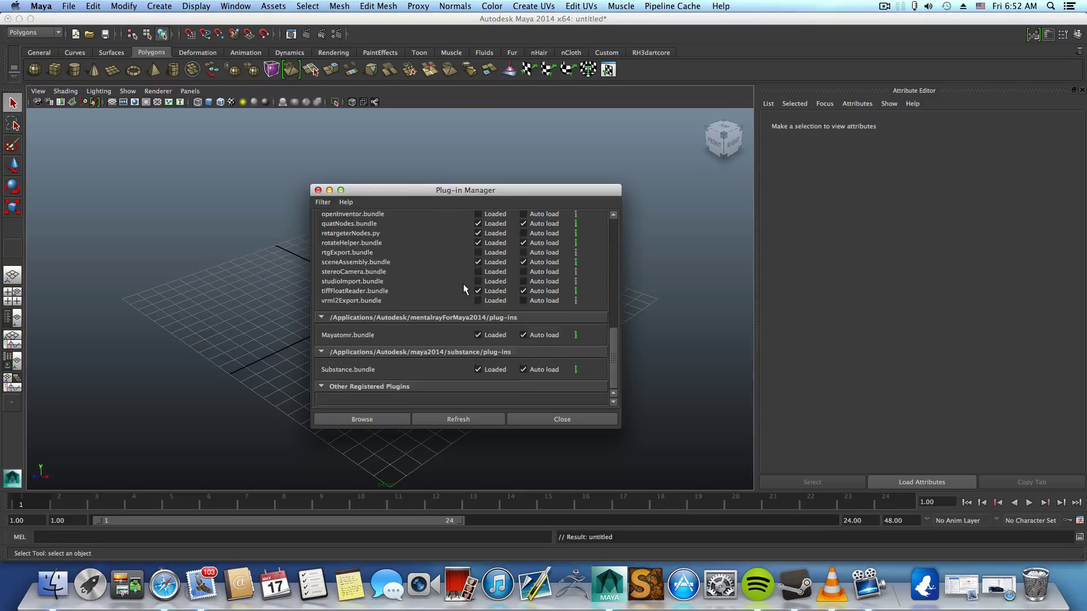
pyautogui.click(562, 419)
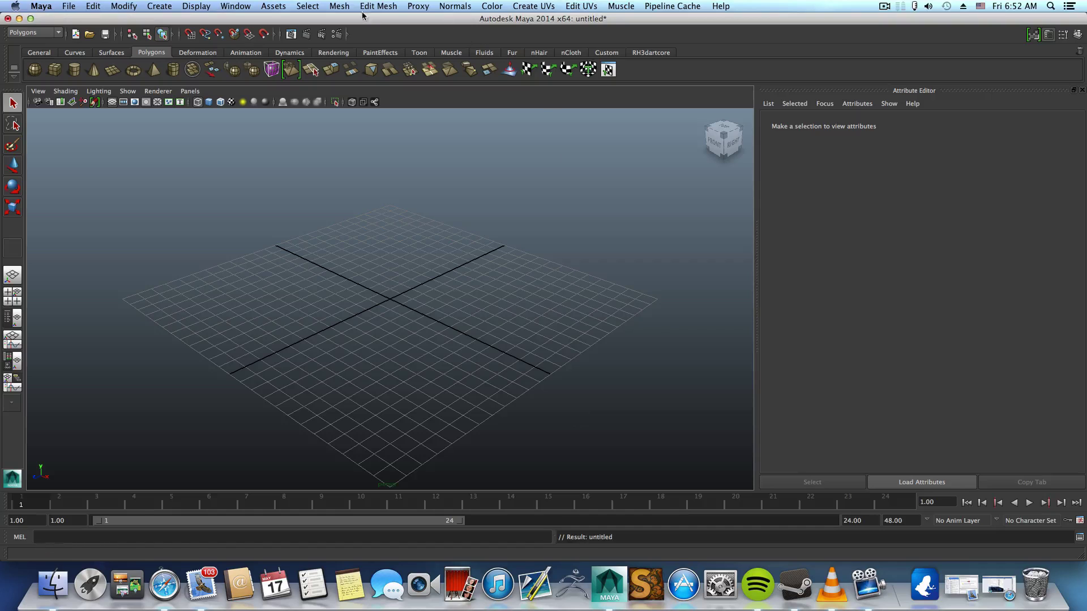
# - Set Render Using to mental ray and create the Image Based Lighting node mentalrayIblShape1
pyautogui.click(341, 32)
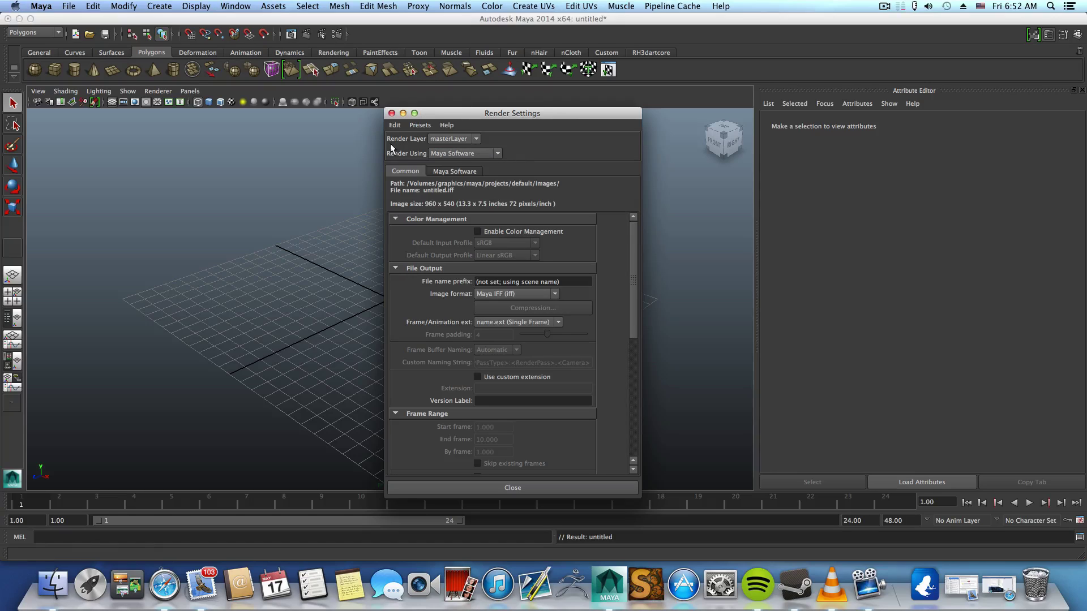
pyautogui.click(498, 158)
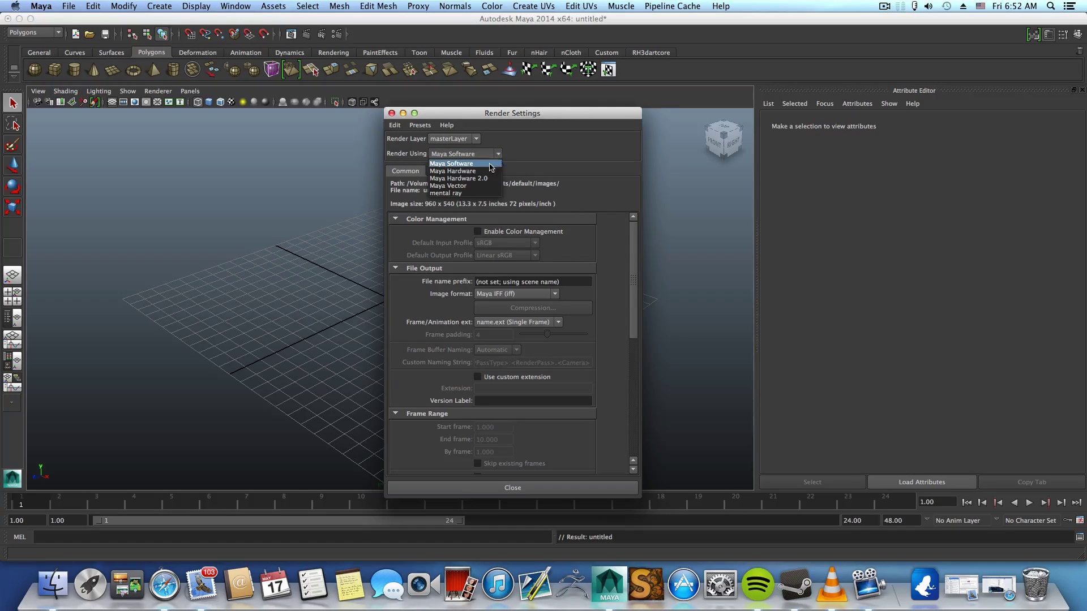
pyautogui.click(466, 188)
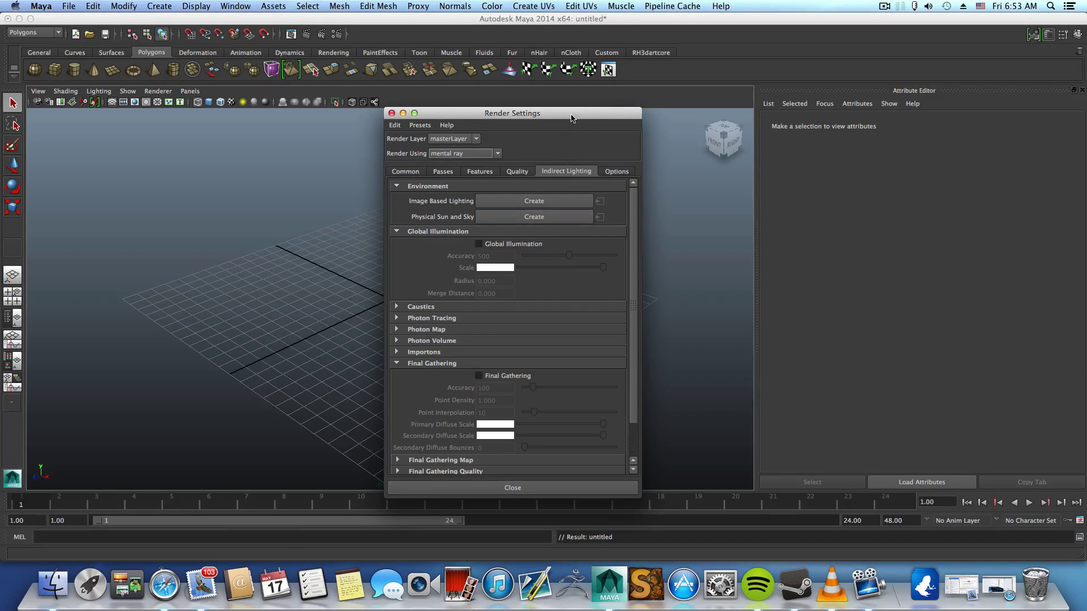
pyautogui.moveTo(572, 118); pyautogui.dragTo(493, 109)
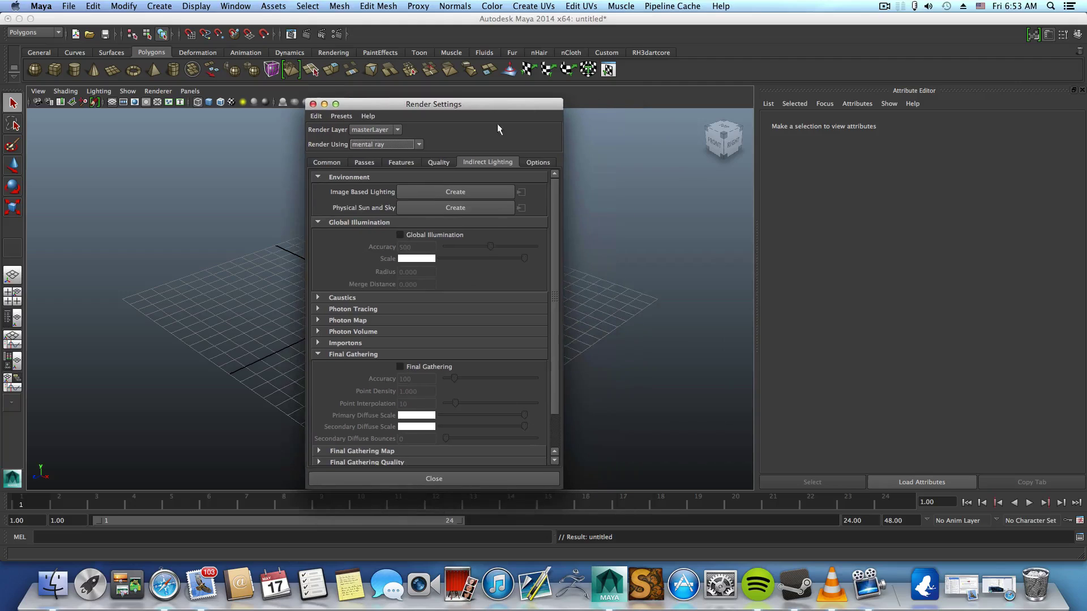
pyautogui.click(469, 192)
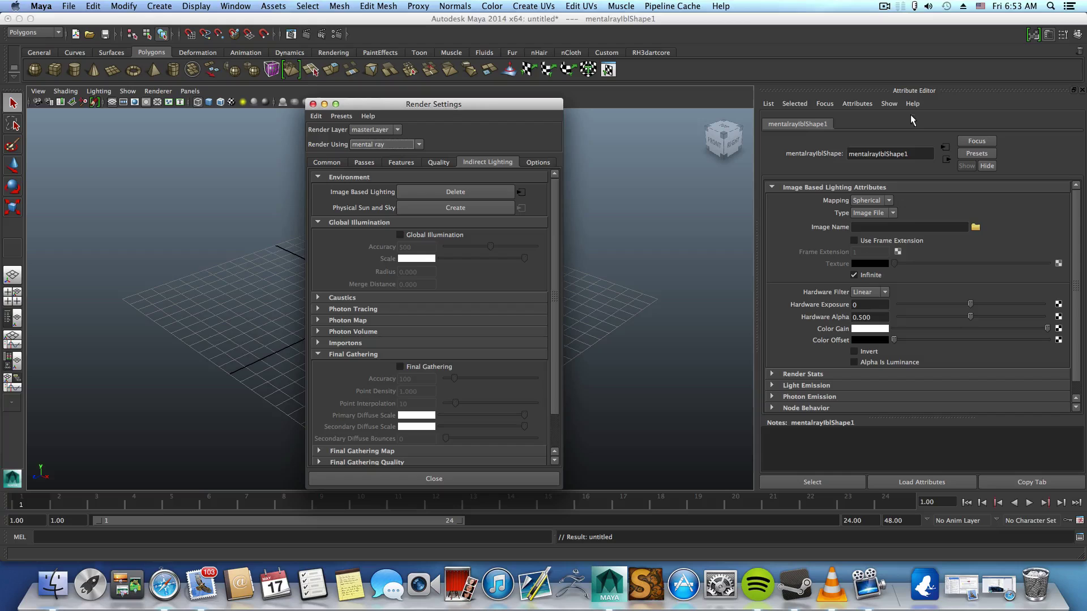
# - Assign Fh_HDRI-Pack1-06.hdr as the IBL Image Name
pyautogui.click(313, 103)
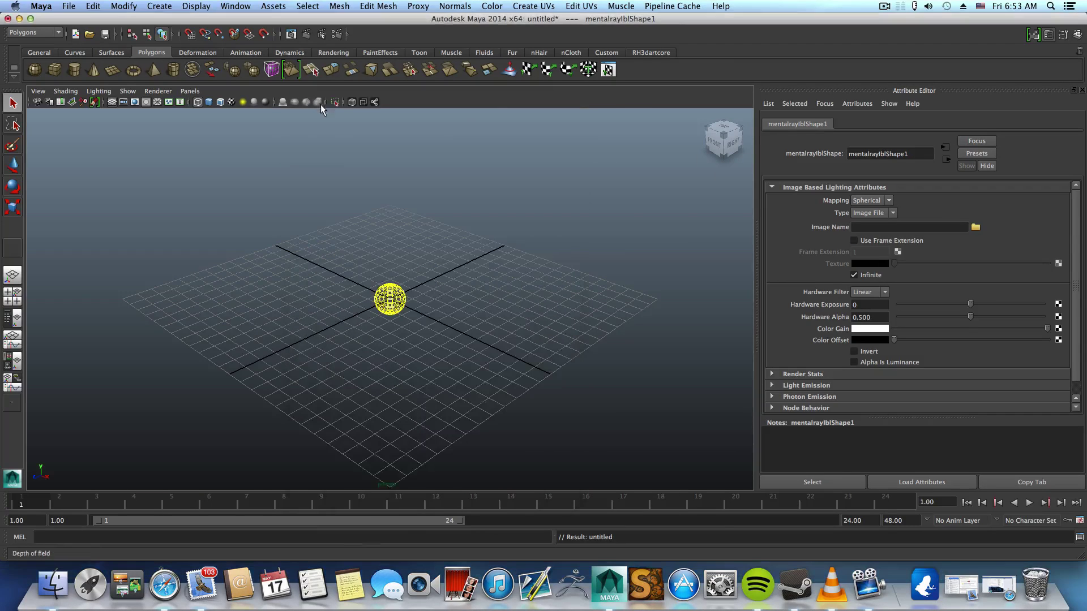
pyautogui.click(975, 227)
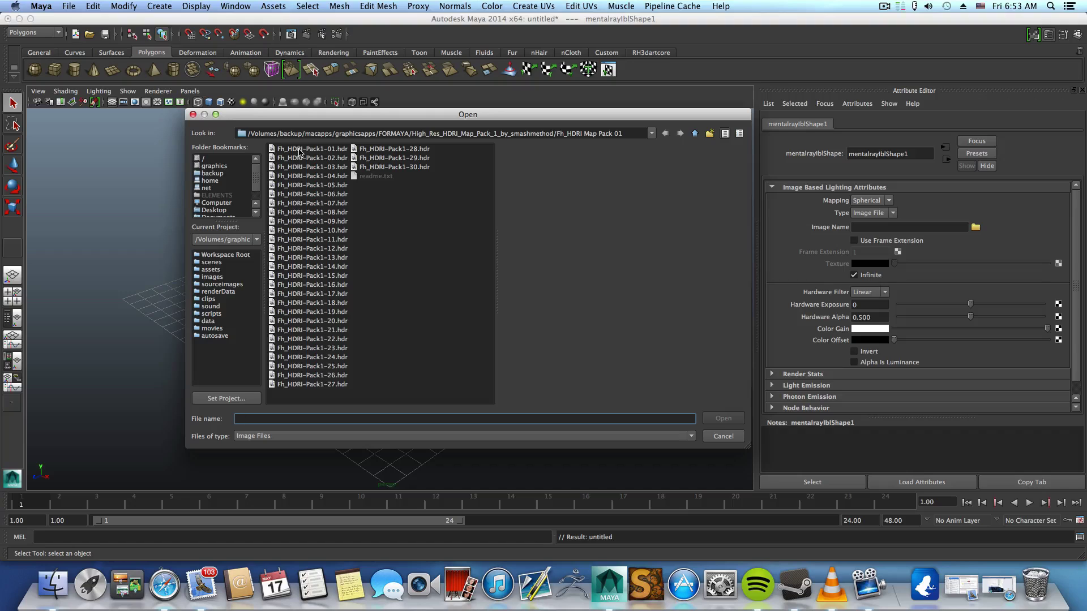
pyautogui.moveTo(300, 151); pyautogui.dragTo(303, 194)
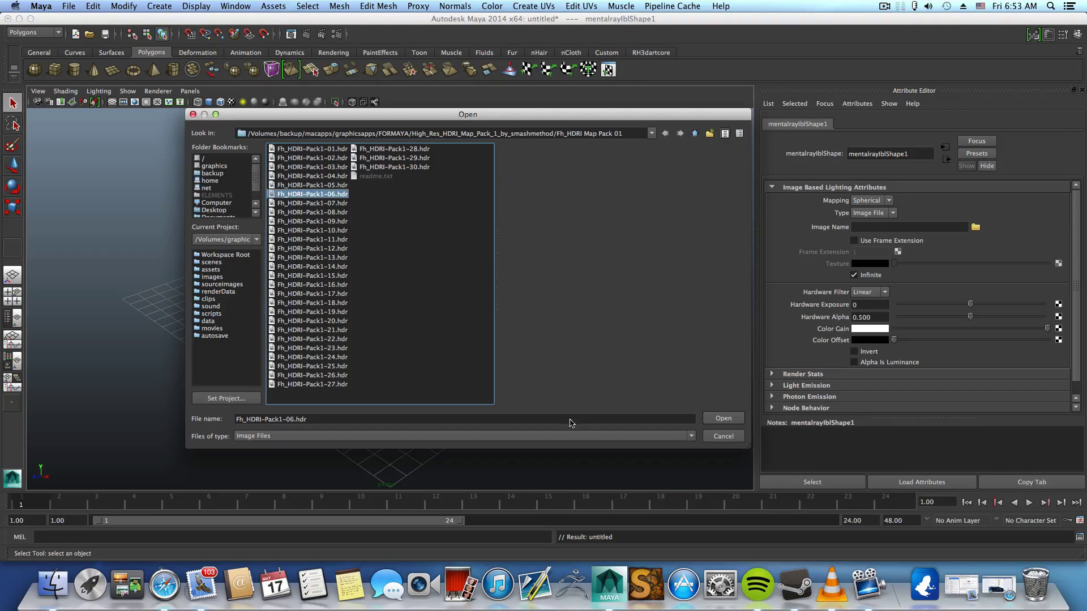
pyautogui.click(723, 418)
# - Select the IBL sphere in the perspective viewport
pyautogui.scroll(5, 420, 347)
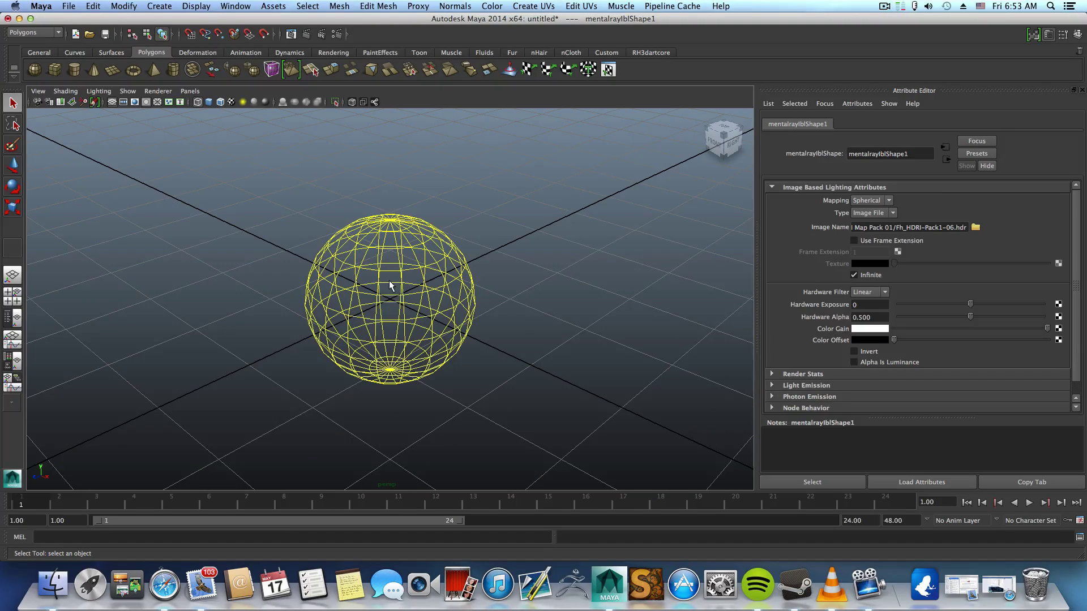
pyautogui.moveTo(451, 354); pyautogui.dragTo(471, 375)
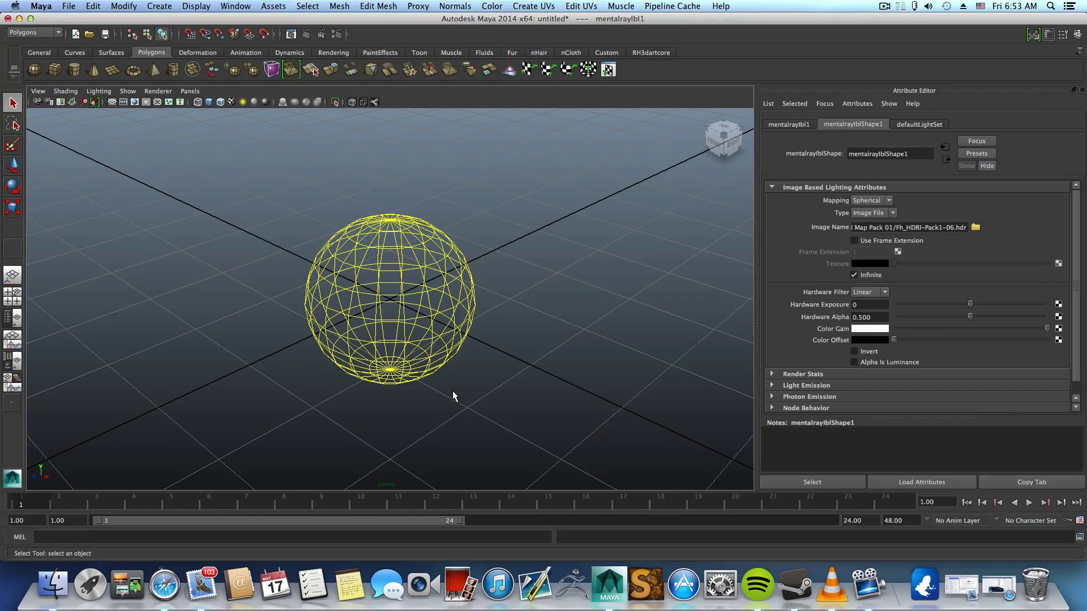
pyautogui.scroll(-10, 452, 391)
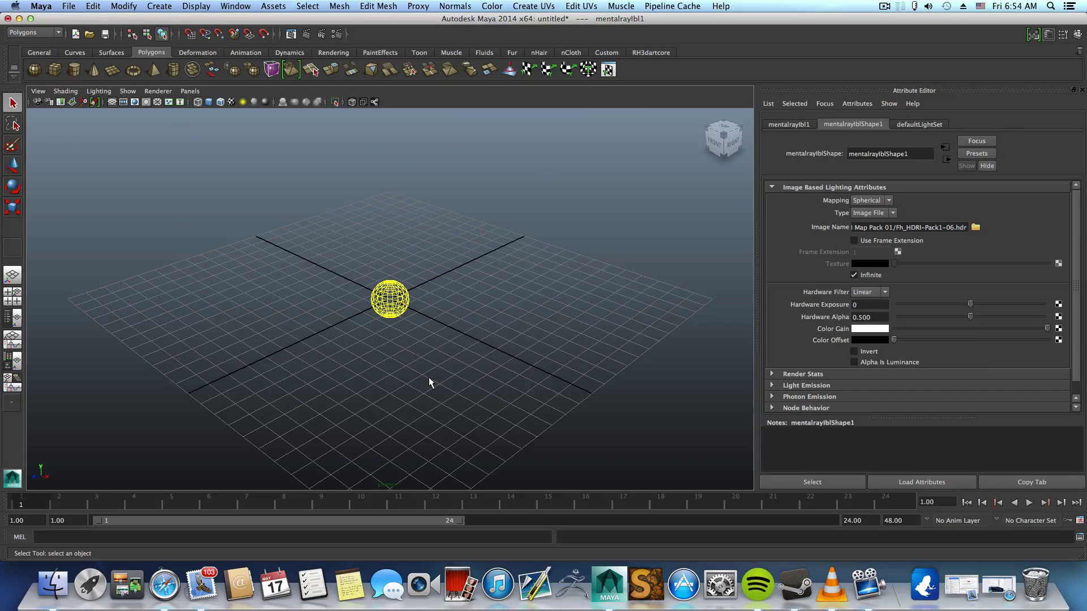
# - Scale the IBL sphere uniformly with the Scale Tool to 78.423 on all axes
pyautogui.click(13, 207)
pyautogui.moveTo(388, 301); pyautogui.dragTo(477, 307)
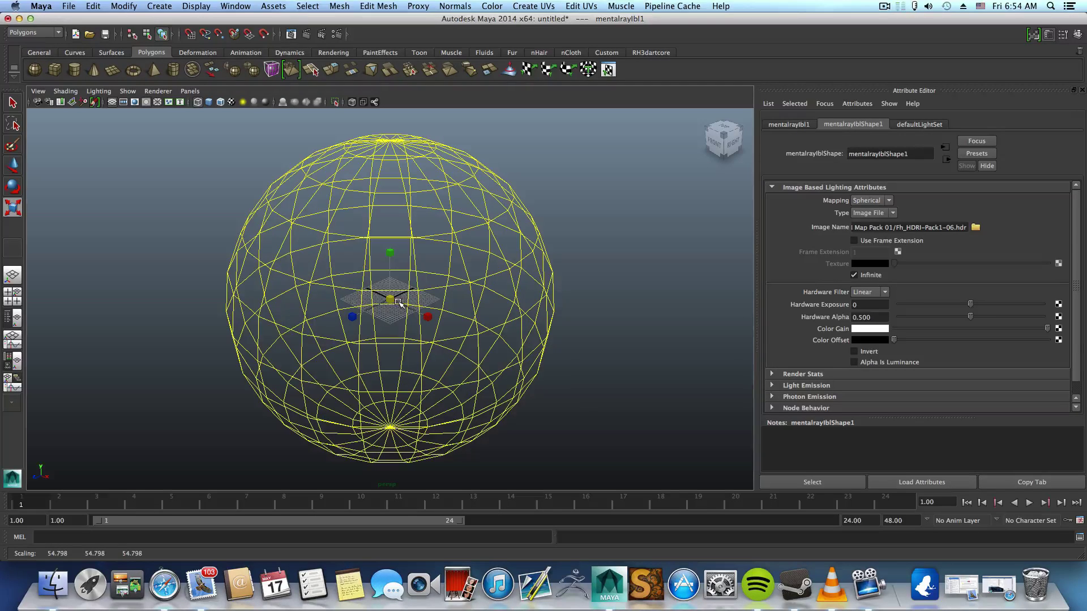
pyautogui.moveTo(392, 299); pyautogui.dragTo(472, 324)
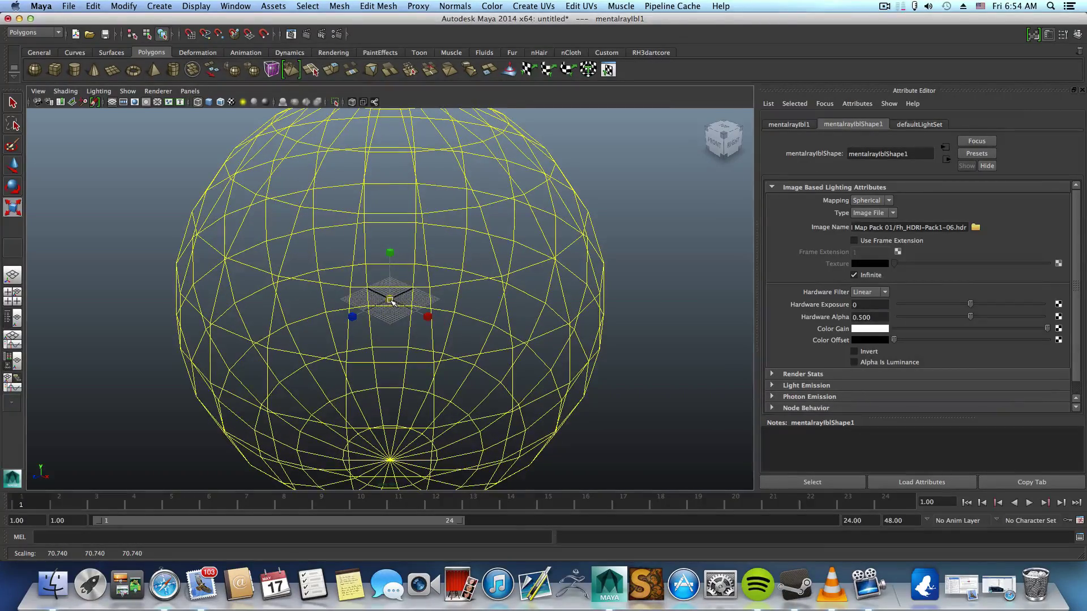
pyautogui.moveTo(392, 302); pyautogui.dragTo(208, 324)
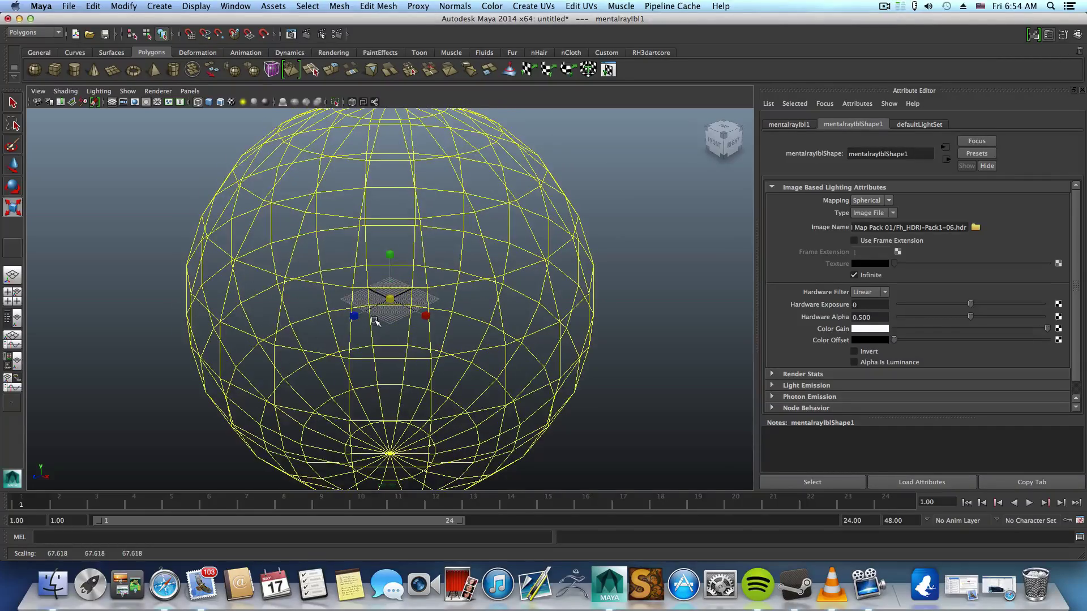
pyautogui.moveTo(374, 321)
pyautogui.mouseDown(button='middle')
pyautogui.moveTo(366, 304)
pyautogui.moveTo(346, 307)
pyautogui.moveTo(379, 311)
pyautogui.moveTo(217, 315)
pyautogui.moveTo(394, 317)
pyautogui.mouseUp(button='middle')
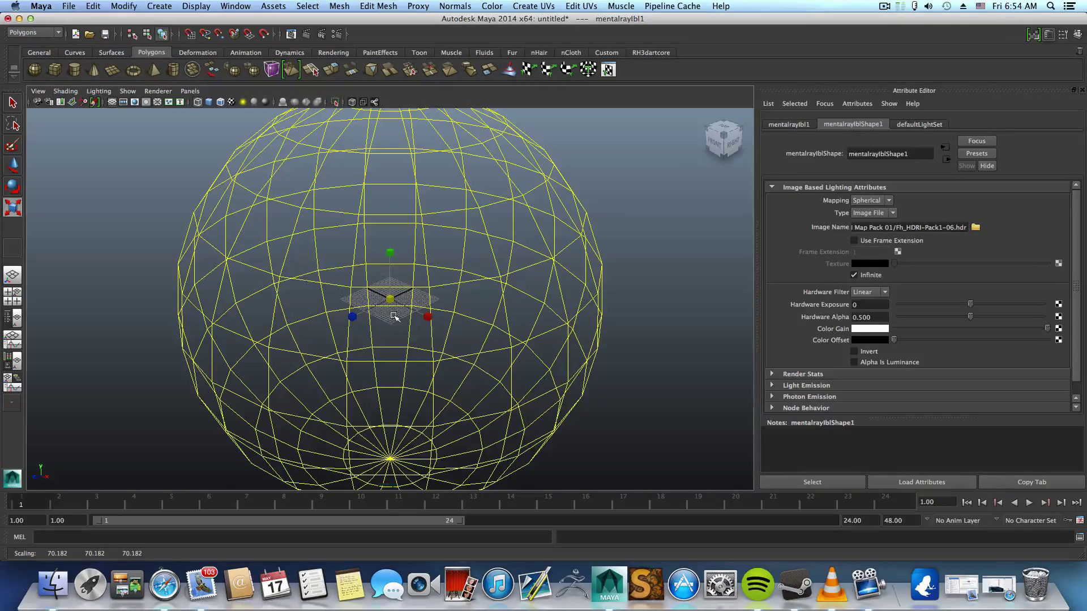
pyautogui.press('z')
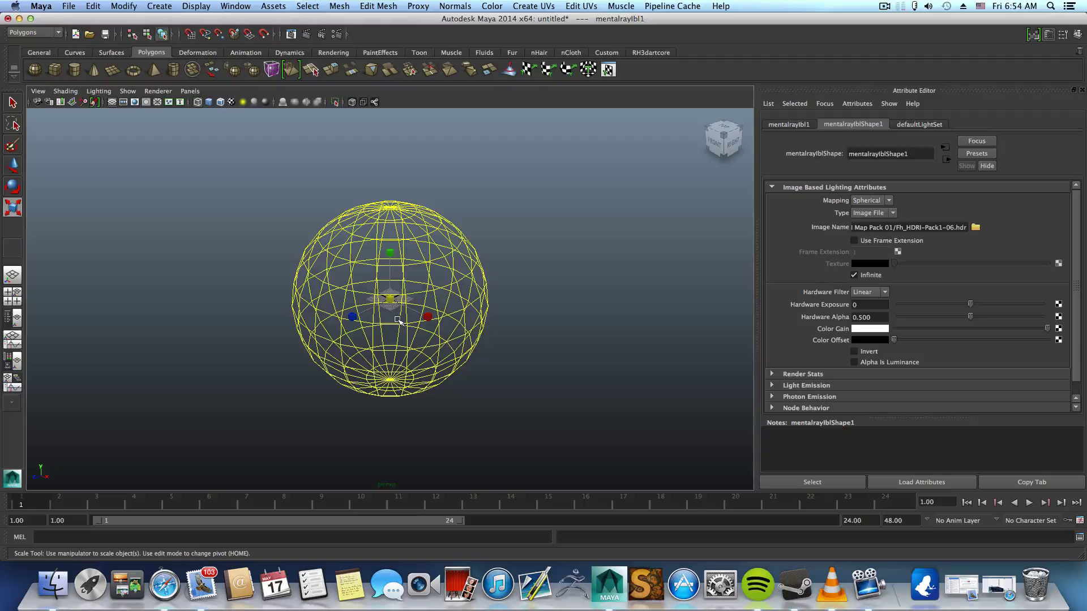
pyautogui.moveTo(392, 290); pyautogui.dragTo(408, 302, button='middle')
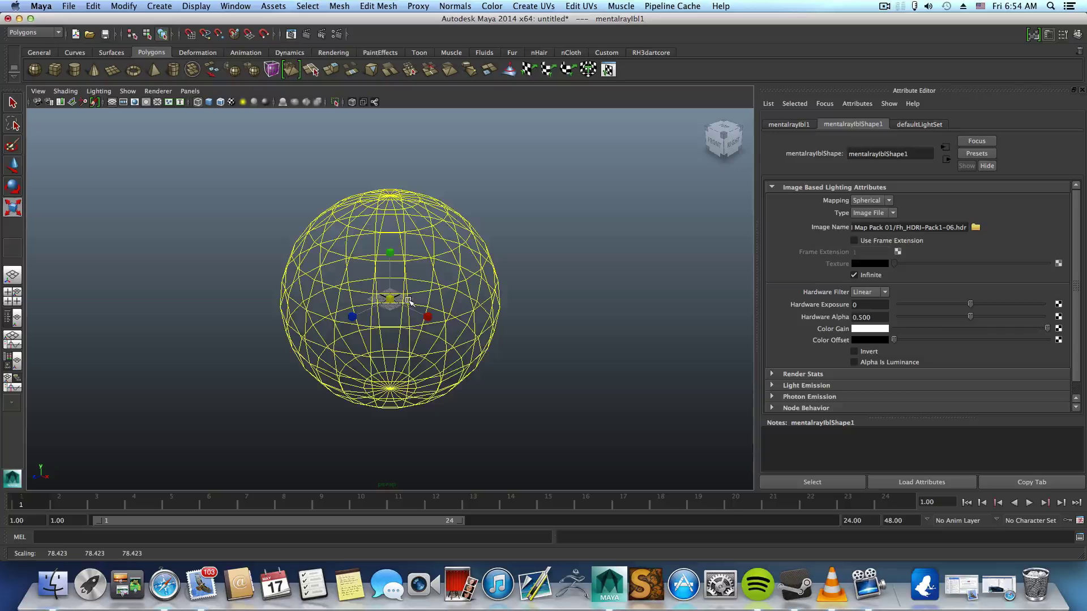
# - Switch the viewport to textured shaded display so the HDR image shows on the sphere
pyautogui.press('6')
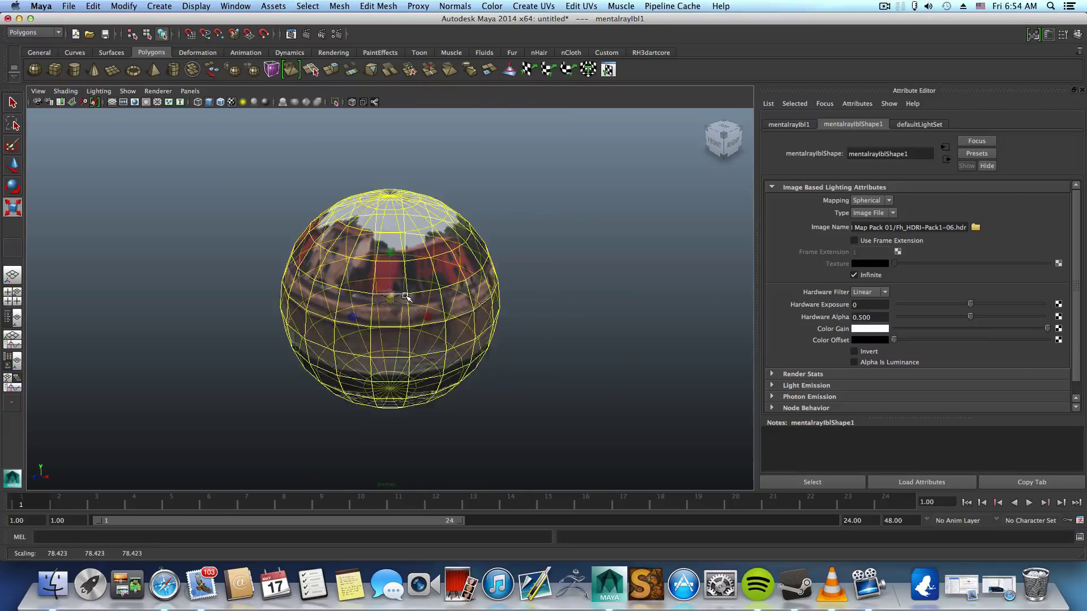
pyautogui.scroll(3, 405, 295)
pyautogui.scroll(-3, 405, 295)
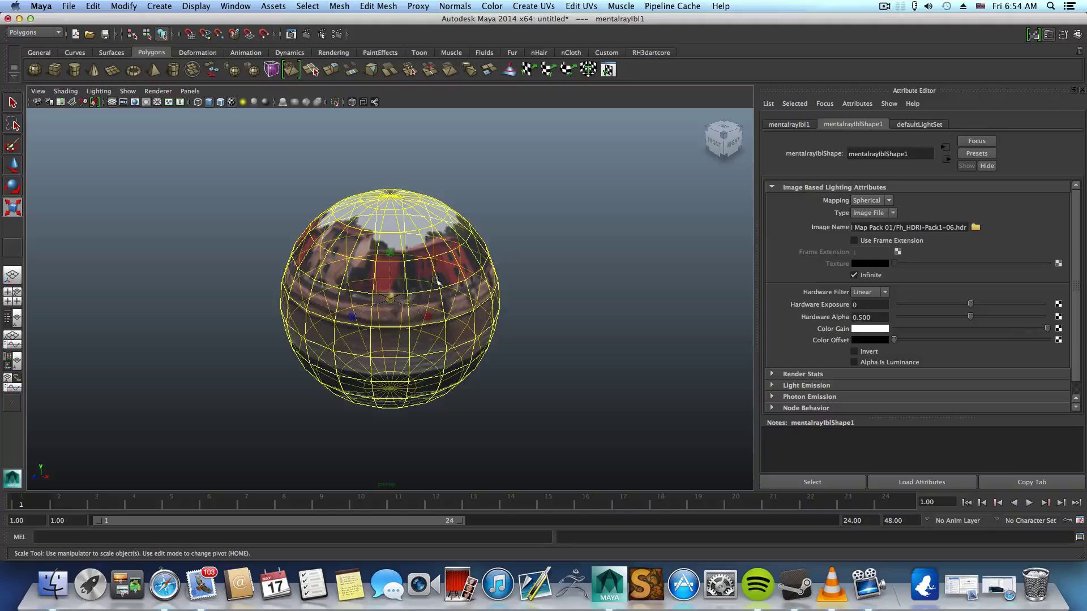
# - Tumble and dolly the camera inside the sphere to view the grid within the HDR environment
pyautogui.keyDown('alt'); pyautogui.moveTo(467, 263); pyautogui.dragTo(411, 213); pyautogui.keyUp('alt')
pyautogui.keyDown('alt'); pyautogui.moveTo(411, 213); pyautogui.dragTo(354, 269, button='right'); pyautogui.keyUp('alt')
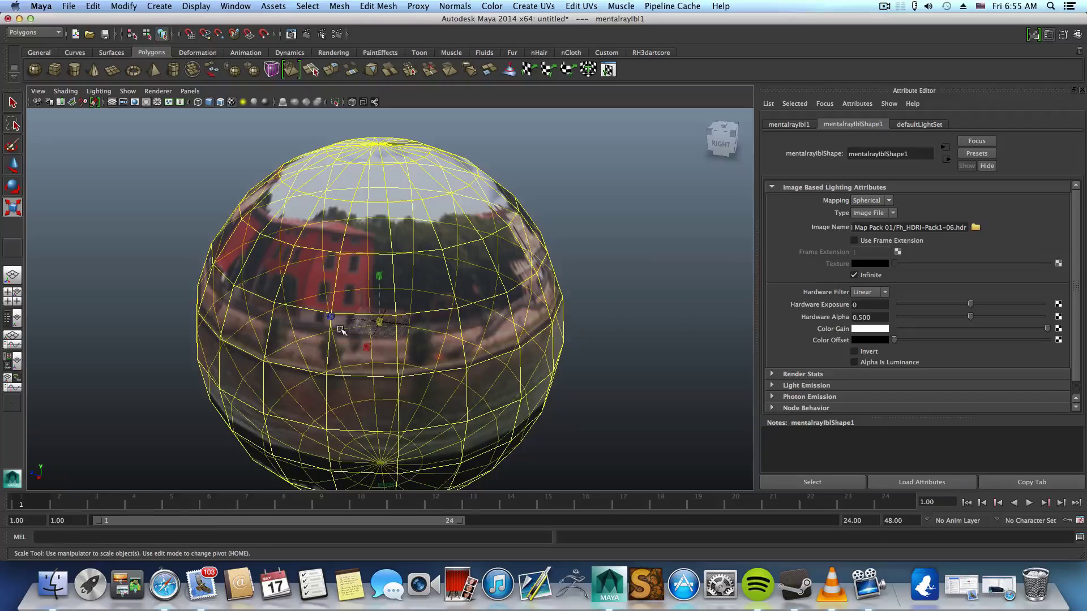
pyautogui.keyDown('alt'); pyautogui.moveTo(340, 330); pyautogui.dragTo(582, 350, button='right'); pyautogui.keyUp('alt')
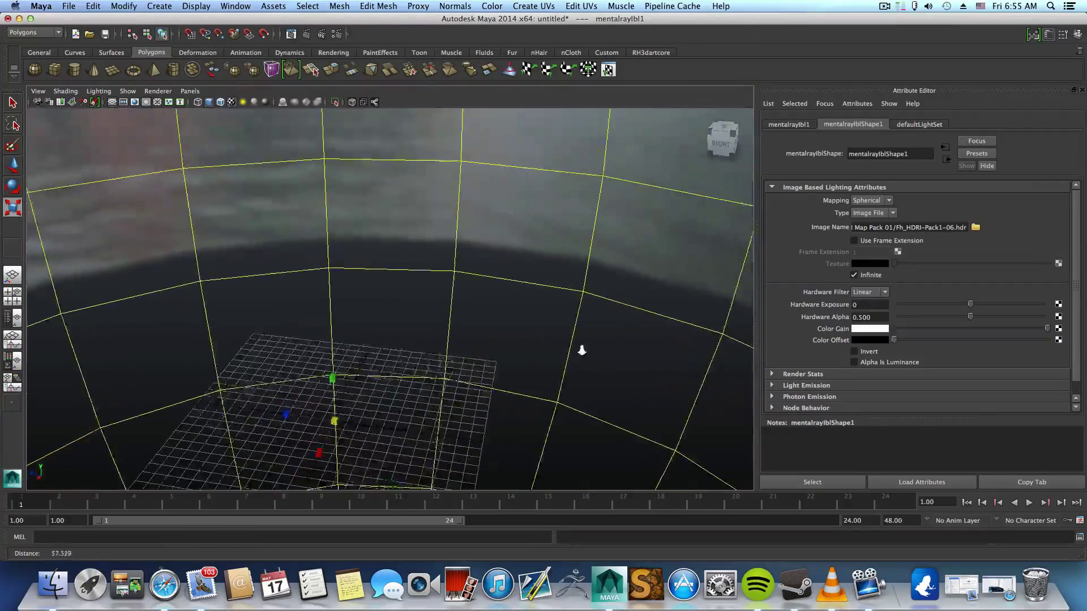
pyautogui.keyDown('alt'); pyautogui.moveTo(582, 350); pyautogui.dragTo(502, 274); pyautogui.keyUp('alt')
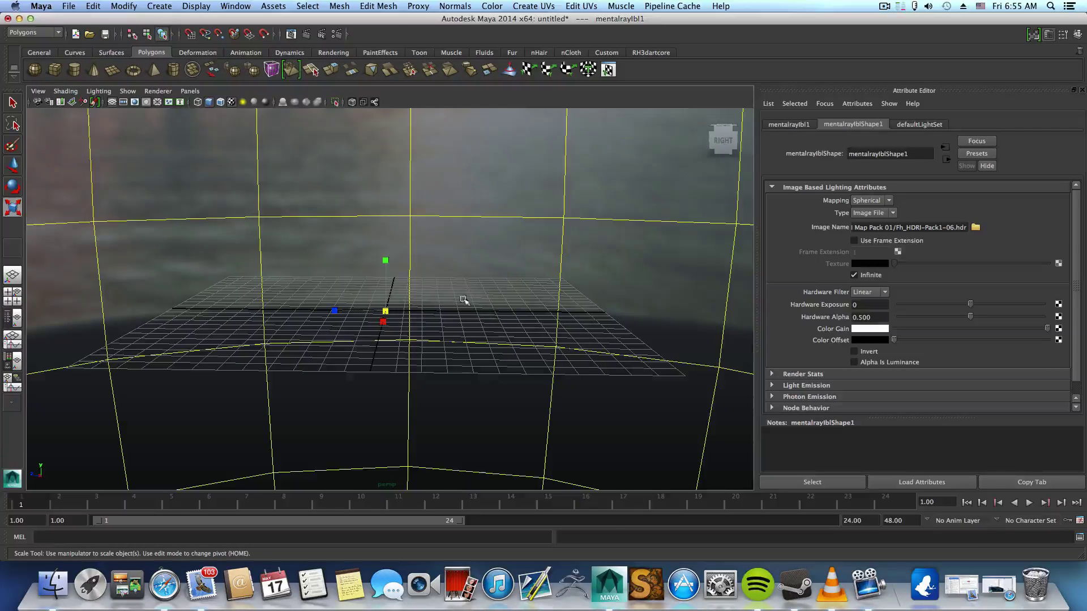
pyautogui.scroll(-5, 538, 323)
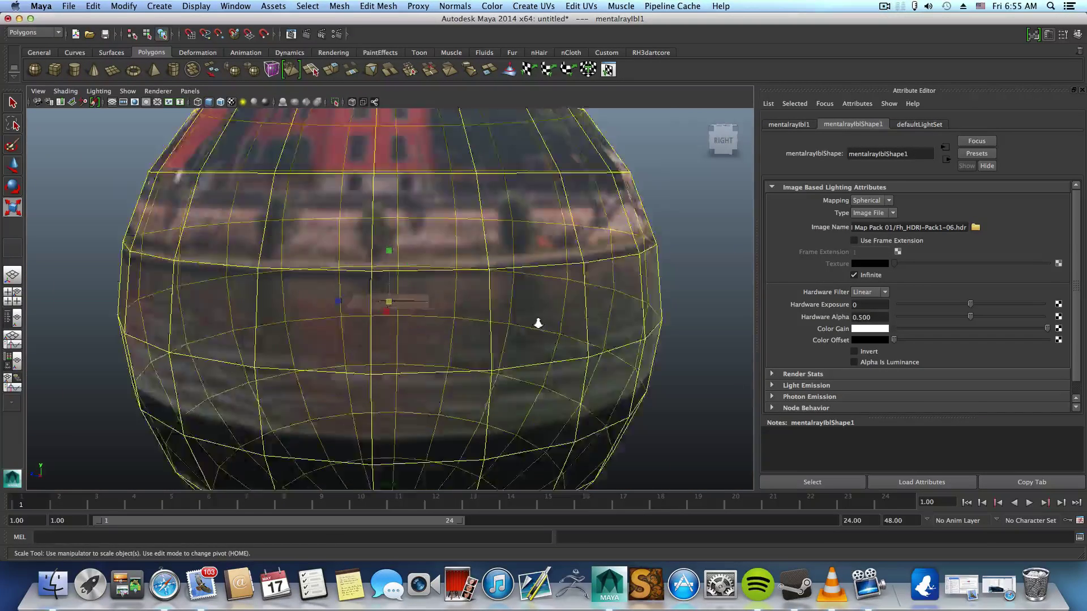
pyautogui.scroll(-2, 538, 323)
pyautogui.keyDown('alt'); pyautogui.moveTo(538, 323); pyautogui.dragTo(451, 396, button='right'); pyautogui.keyUp('alt')
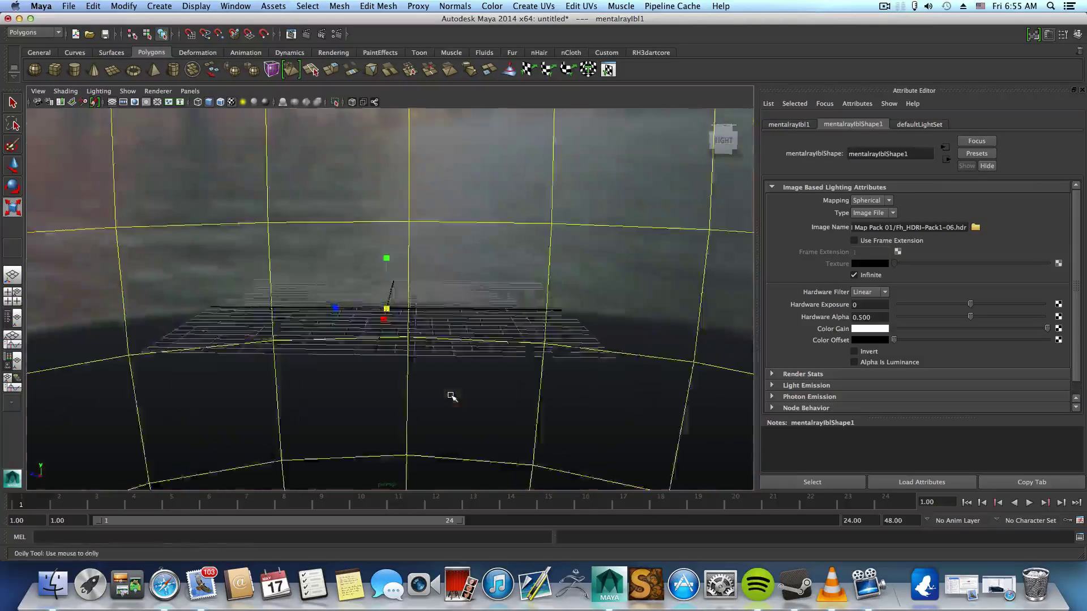
pyautogui.keyDown('alt'); pyautogui.moveTo(454, 320); pyautogui.dragTo(390, 208); pyautogui.keyUp('alt')
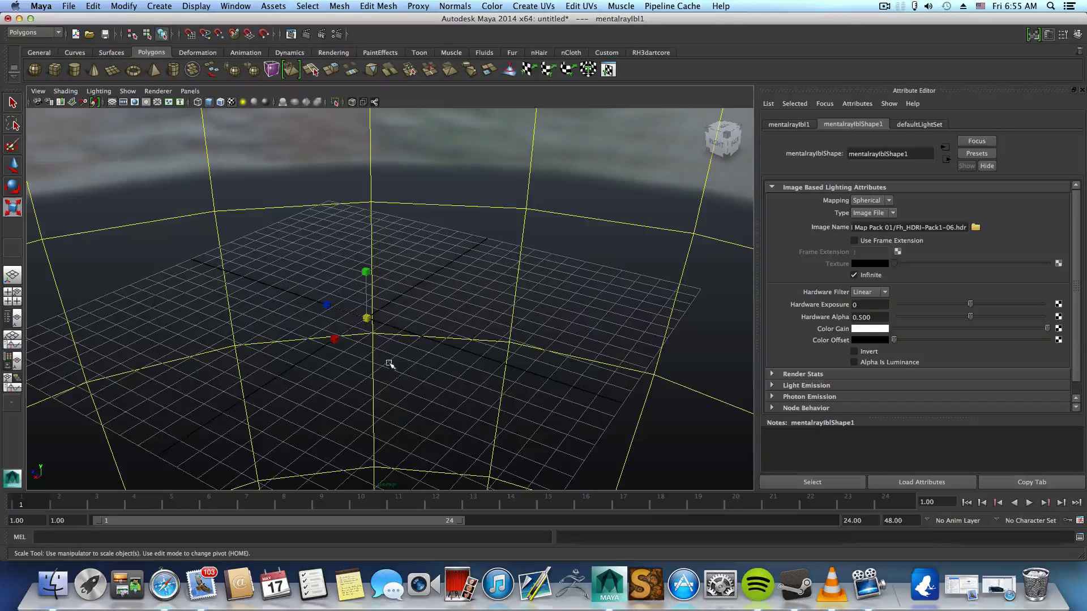
pyautogui.keyDown('alt'); pyautogui.moveTo(385, 352); pyautogui.dragTo(419, 337); pyautogui.keyUp('alt')
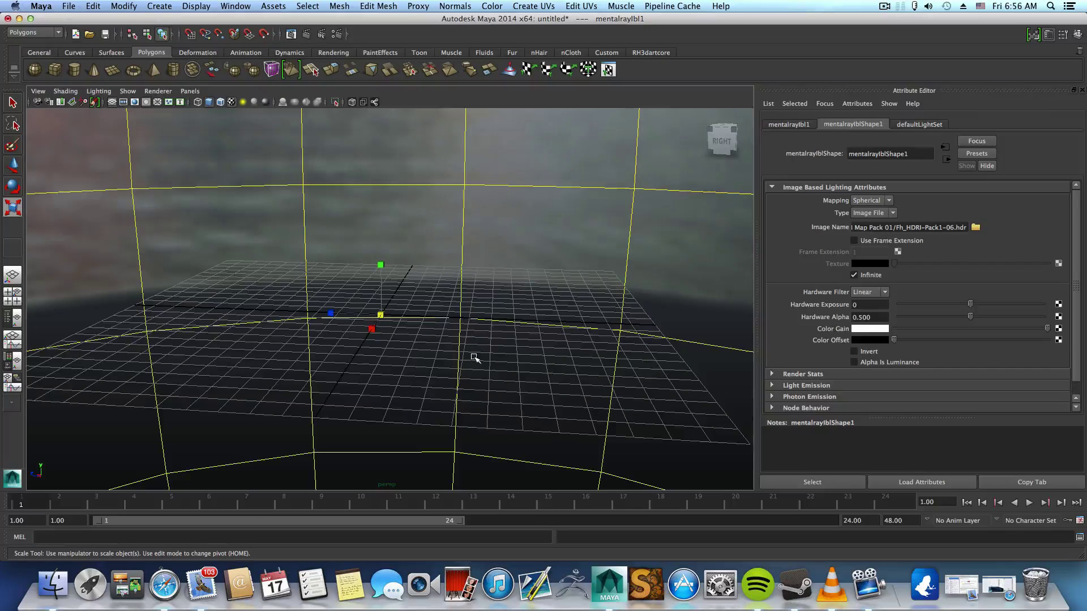
pyautogui.scroll(-3, 475, 359)
pyautogui.scroll(2, 474, 389)
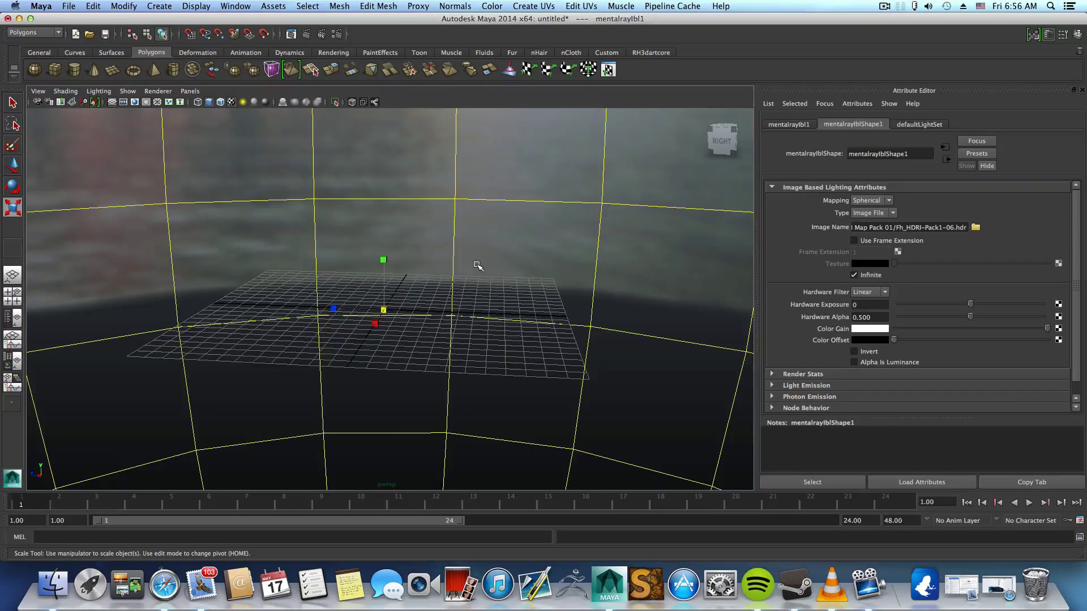
# - Zoom out to the whole textured sphere and highlight the hdr extension in Image Name
pyautogui.scroll(-3, 476, 263)
pyautogui.scroll(-3, 477, 266)
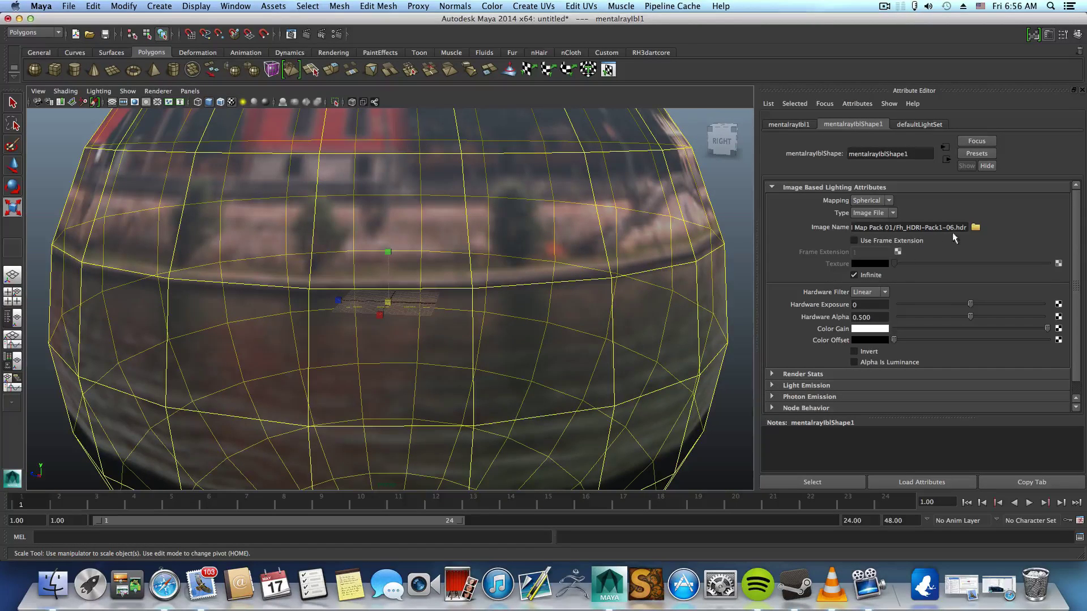
pyautogui.doubleClick(960, 227)
pyautogui.scroll(-5, 557, 357)
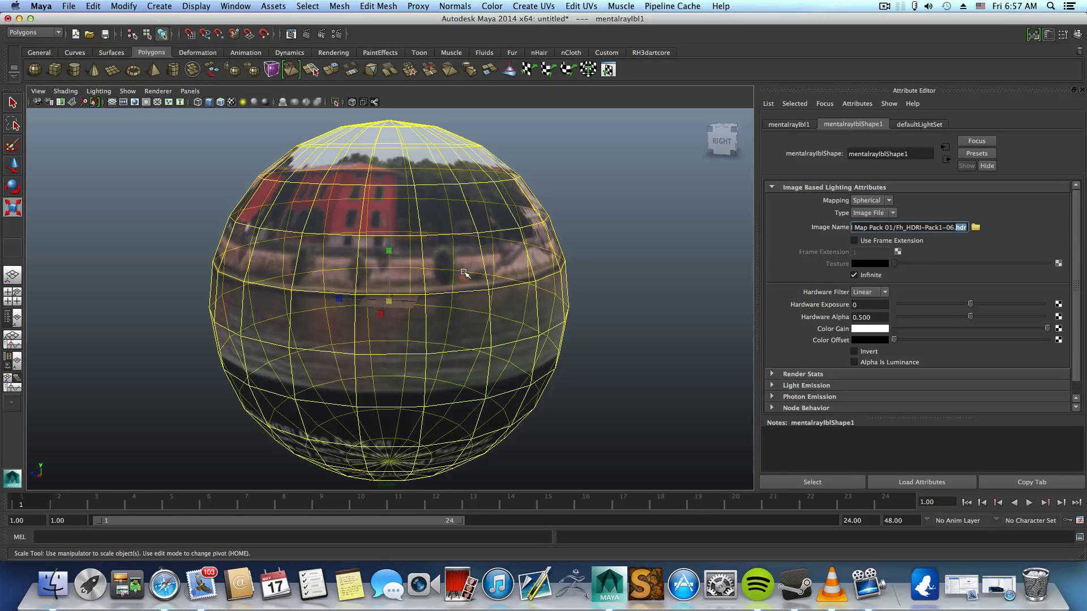
# - Dolly in and out on the IBL sphere, ending inside it looking at the grid
pyautogui.scroll(10, 411, 293)
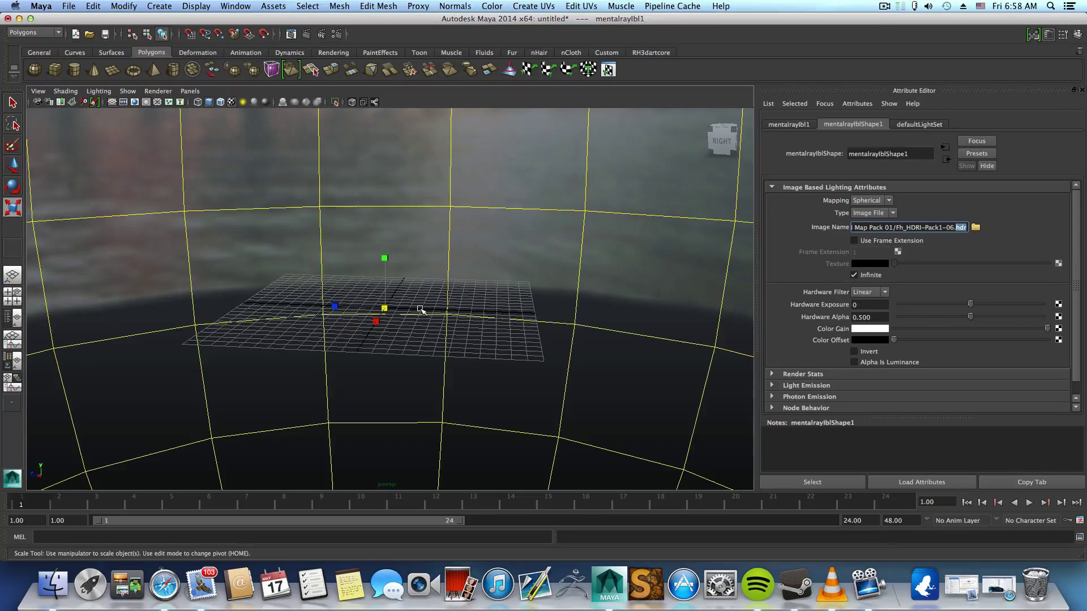
pyautogui.scroll(-5, 417, 279)
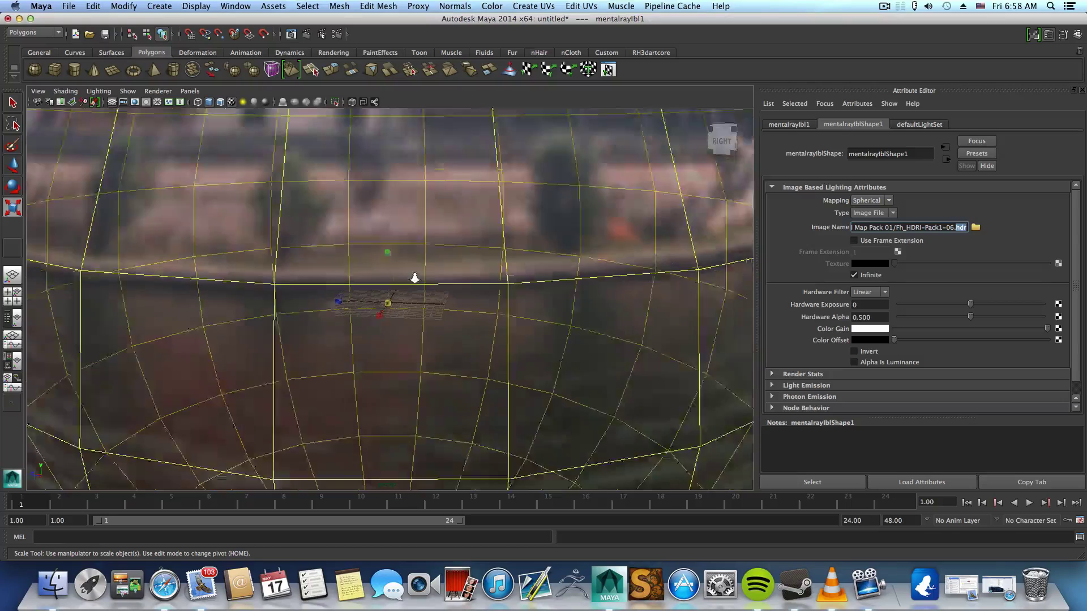
pyautogui.scroll(-5, 414, 277)
pyautogui.scroll(8, 415, 278)
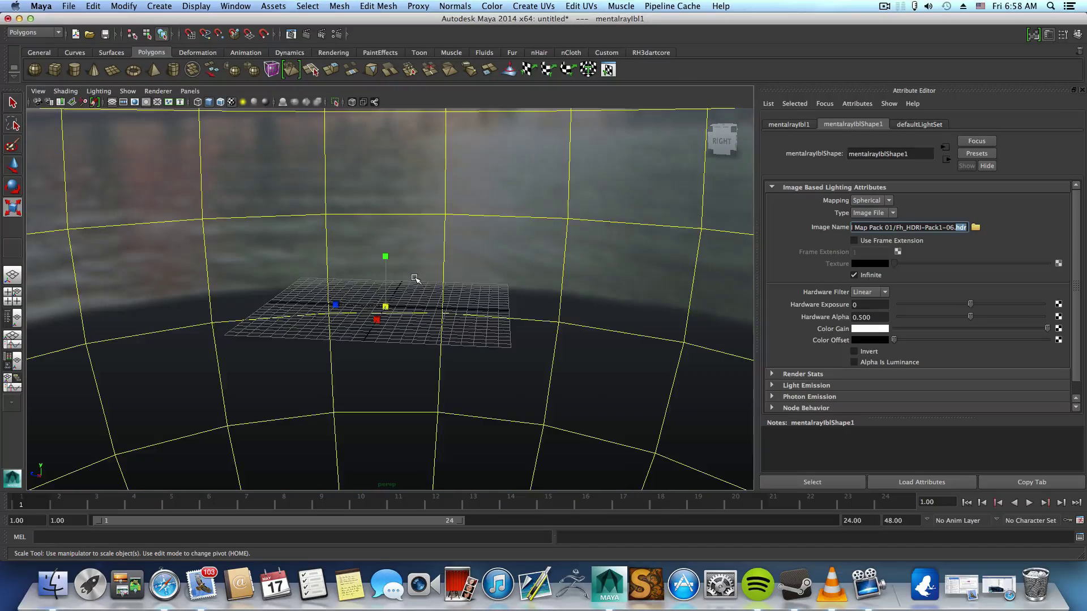
pyautogui.scroll(4, 415, 278)
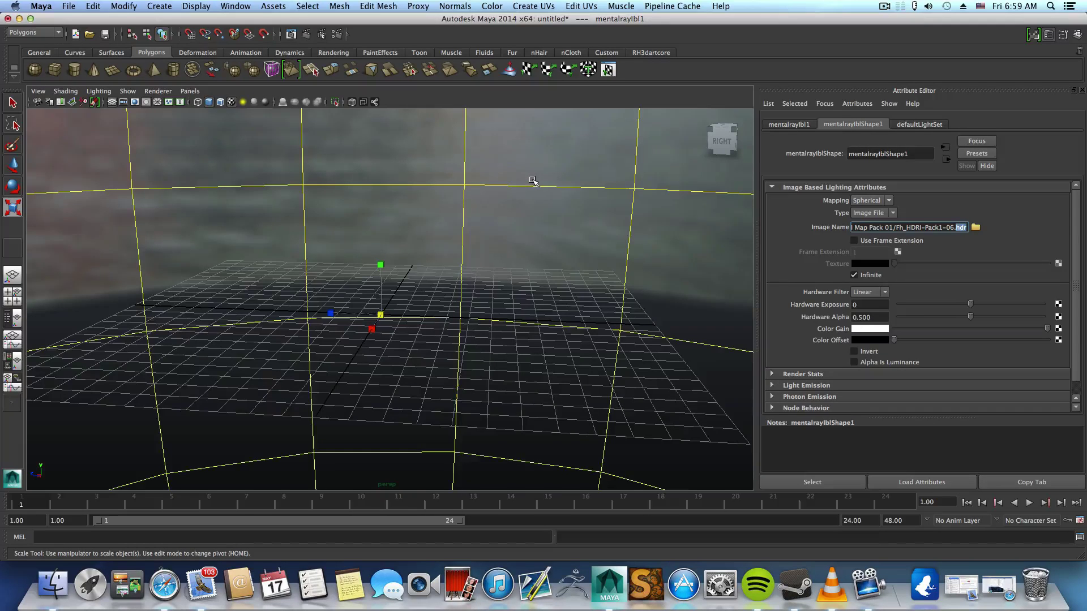
pyautogui.scroll(-5, 532, 181)
pyautogui.scroll(-3, 532, 181)
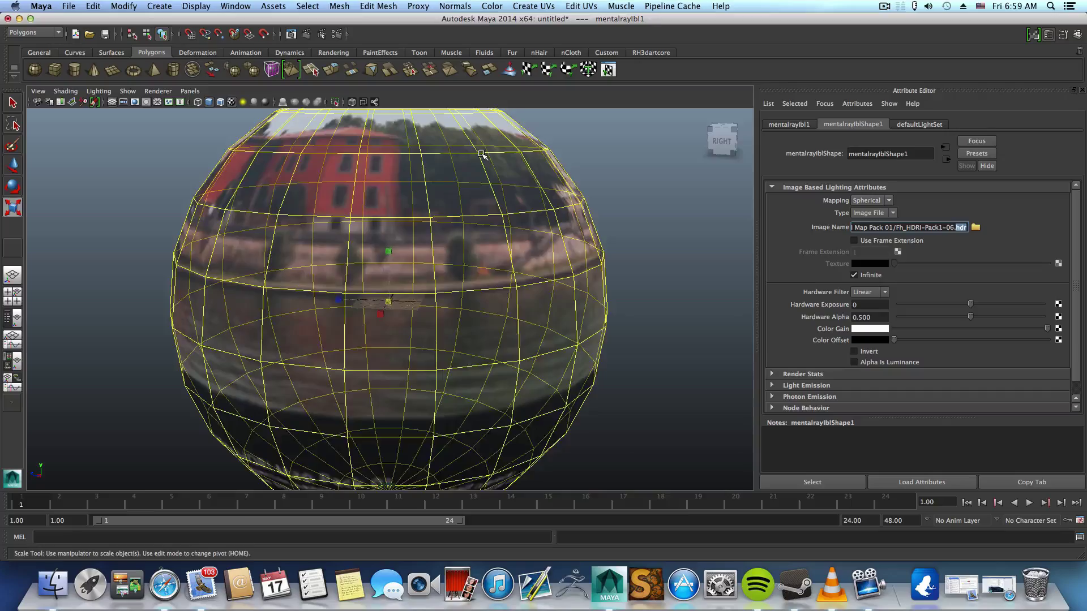
pyautogui.keyDown('alt'); pyautogui.moveTo(481, 154); pyautogui.dragTo(444, 156); pyautogui.keyUp('alt')
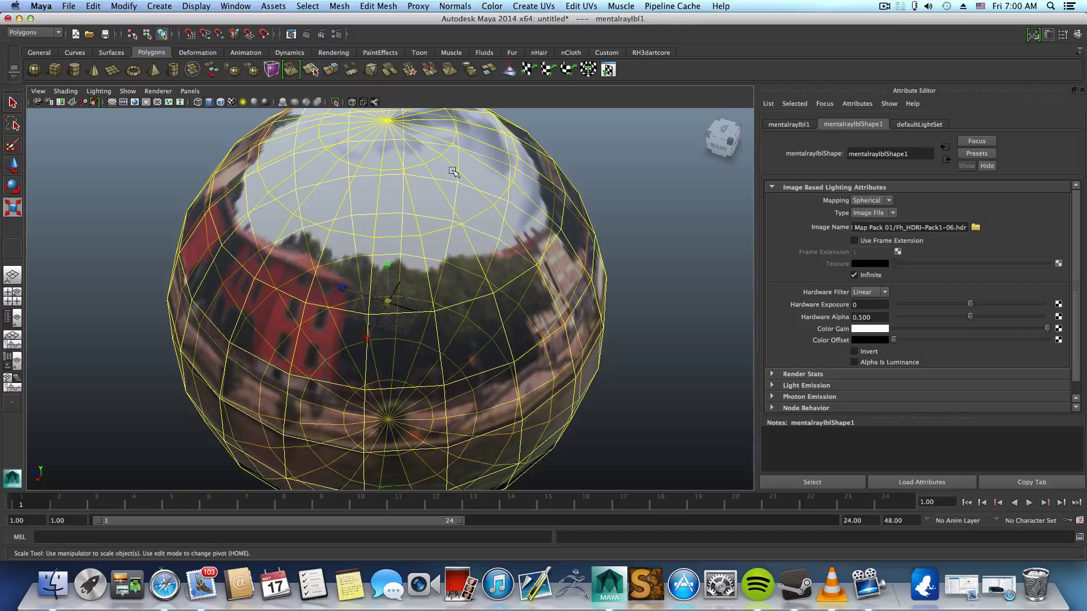
pyautogui.scroll(-5, 475, 180)
pyautogui.keyDown('alt'); pyautogui.moveTo(416, 226); pyautogui.dragTo(412, 199); pyautogui.keyUp('alt')
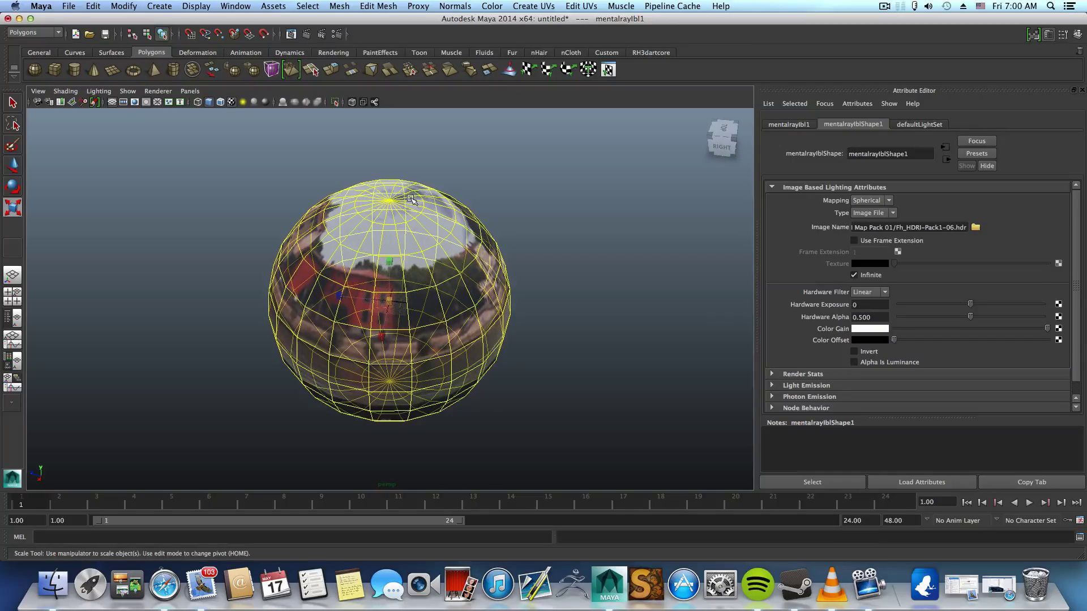
pyautogui.scroll(5, 390, 268)
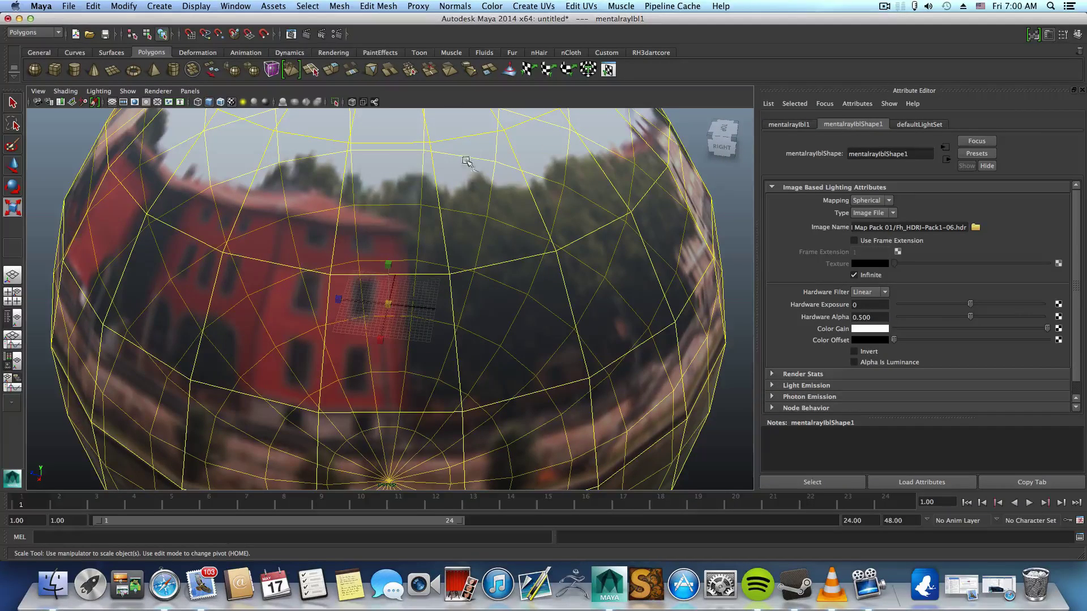
pyautogui.scroll(5, 449, 309)
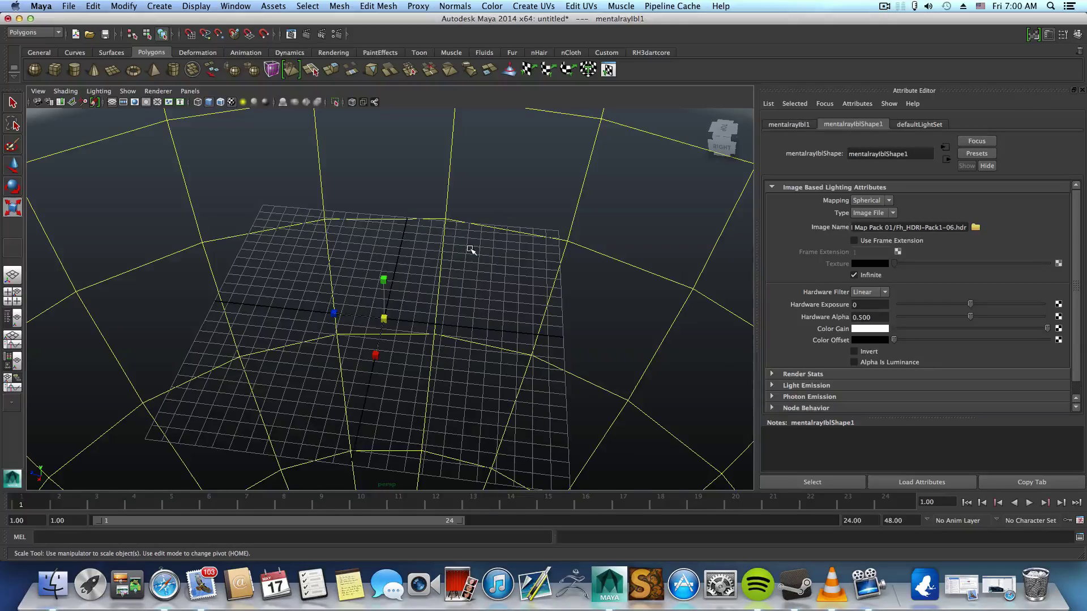
pyautogui.keyDown('alt'); pyautogui.moveTo(470, 249); pyautogui.dragTo(364, 300, button='right'); pyautogui.keyUp('alt')
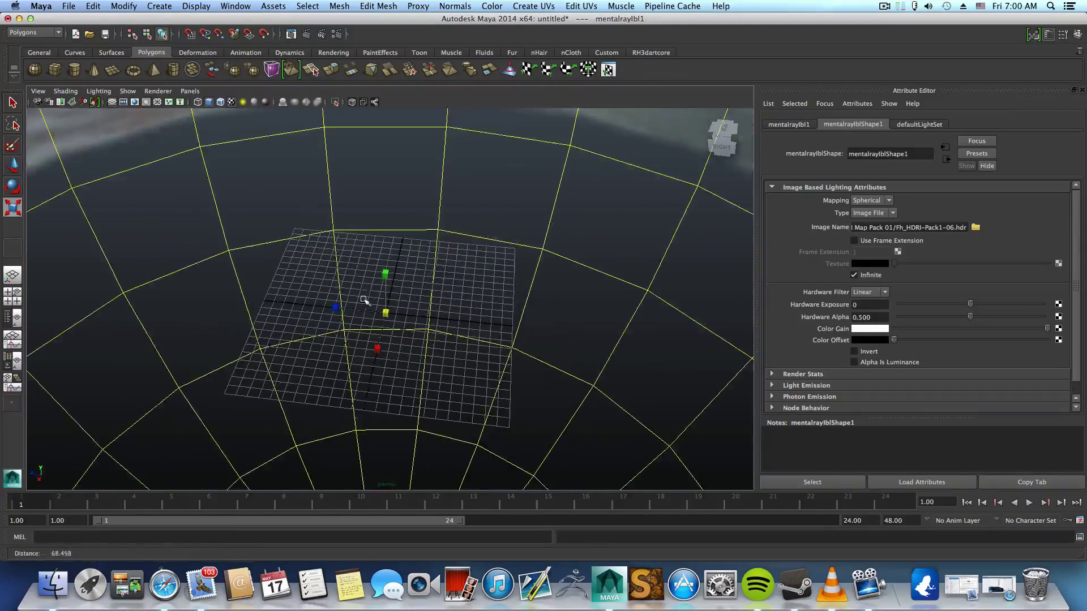
pyautogui.keyDown('alt'); pyautogui.moveTo(379, 298); pyautogui.dragTo(421, 340); pyautogui.keyUp('alt')
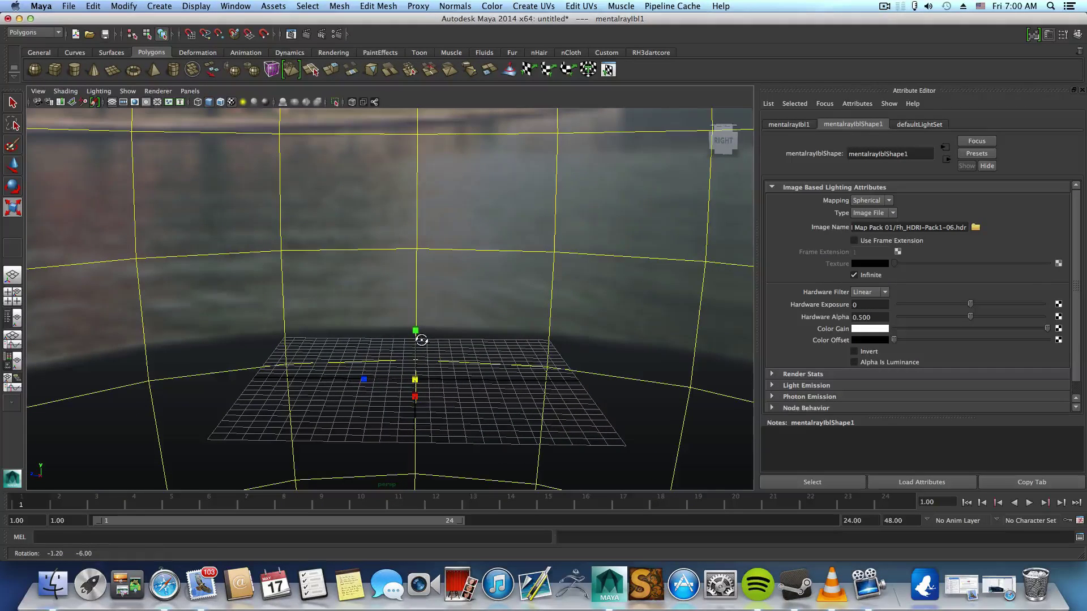